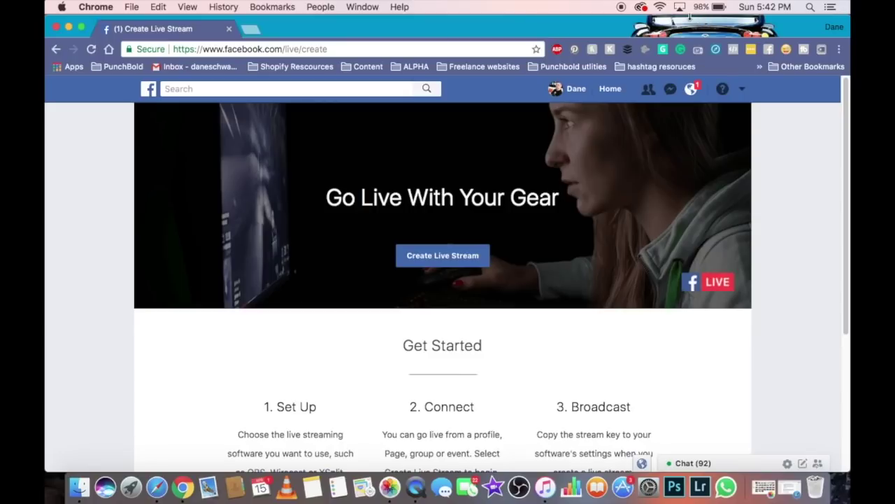
Step: Create a Facebook live stream to get the rtmp://live-api.facebook.com:80/rtmp/ server URL and persistent stream key
click(280, 49)
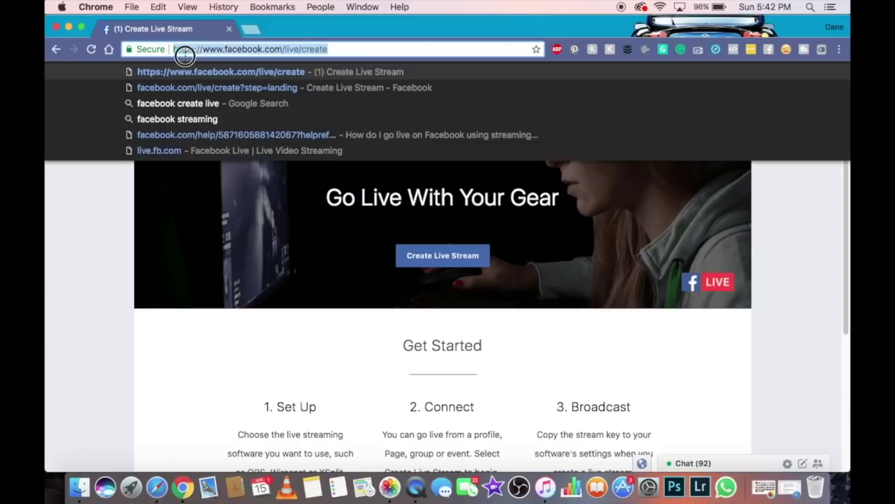
click(89, 207)
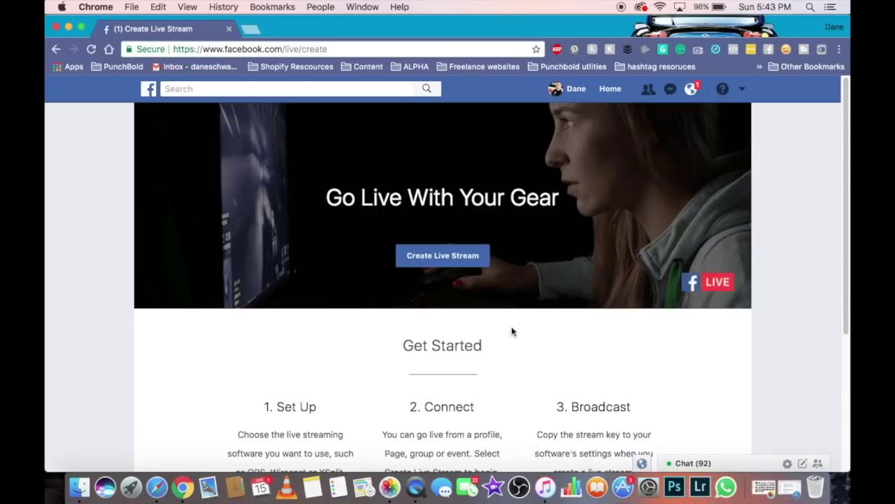
click(462, 261)
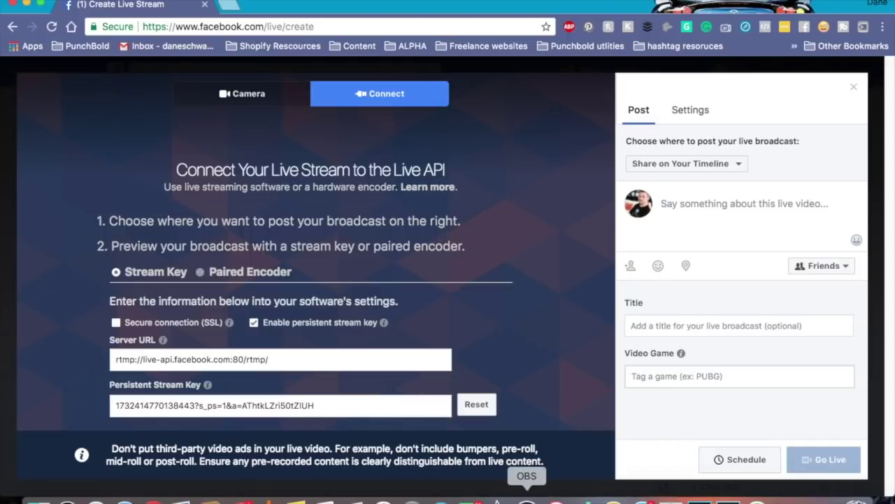
click(526, 499)
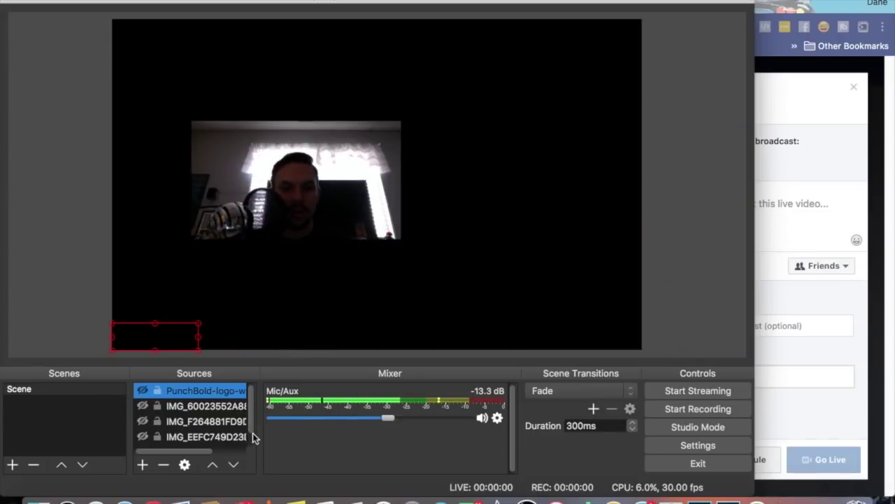
Step: Hide the 'computer camera' source in OBS so the preview canvas goes black
scroll(253, 437, down, 1)
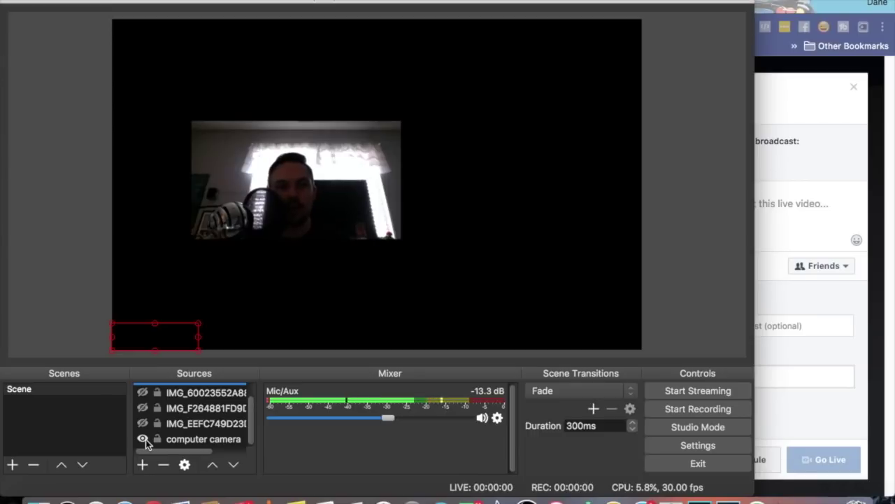
click(143, 438)
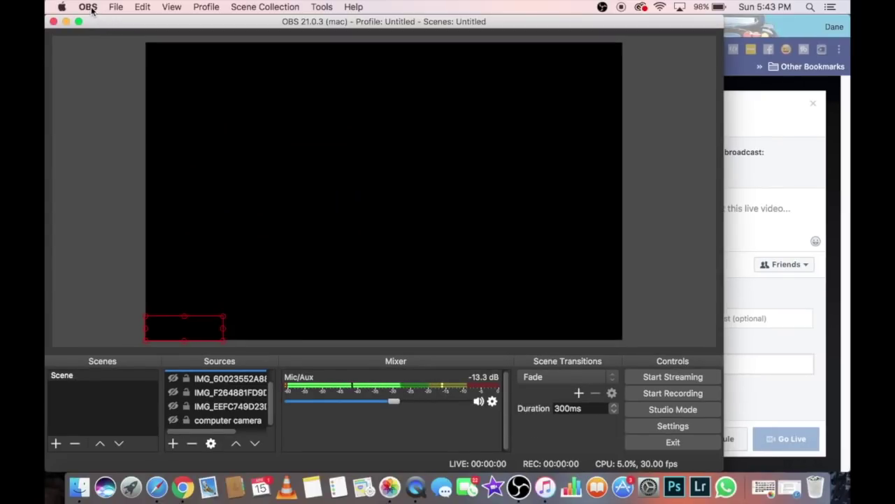
click(89, 7)
click(98, 25)
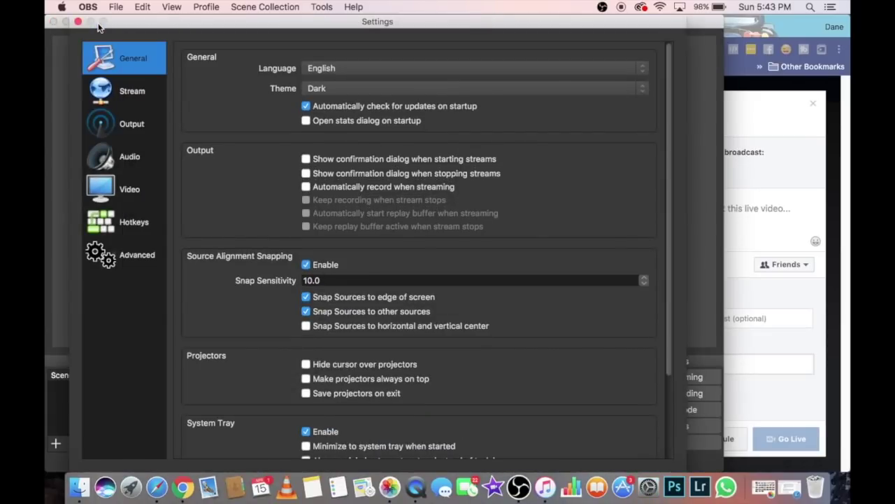
click(124, 93)
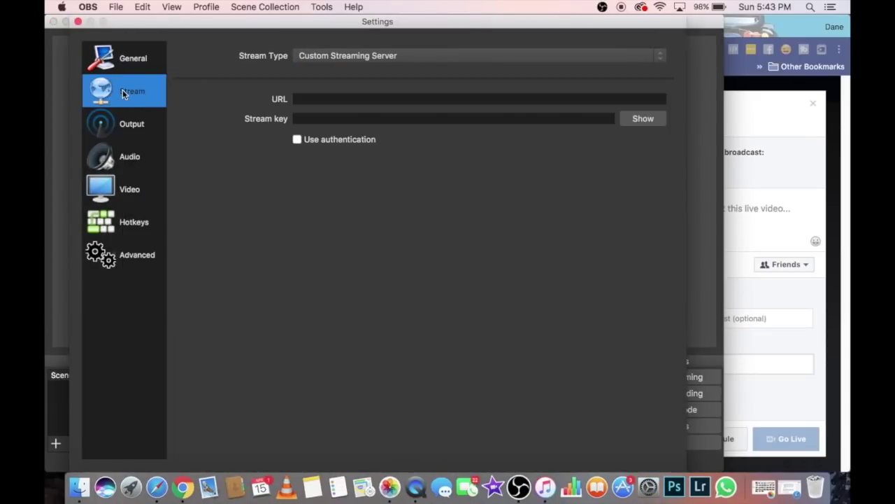
click(780, 32)
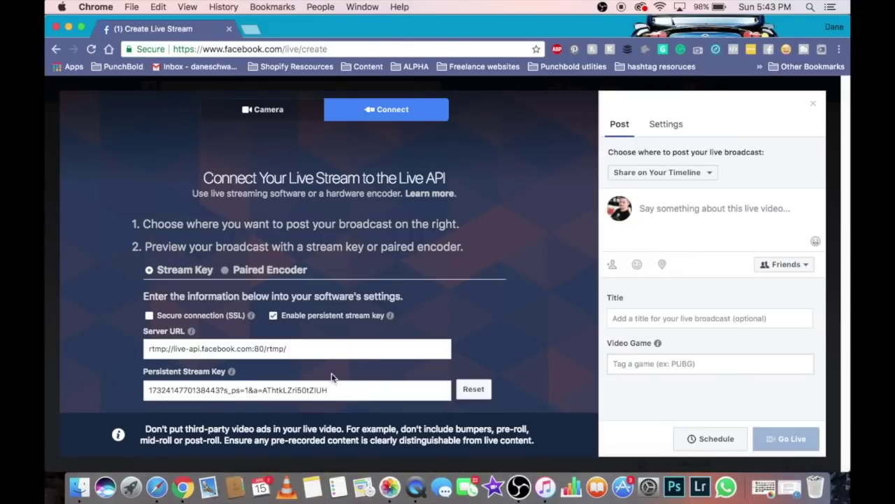
click(326, 347)
click(309, 347)
key(super+c)
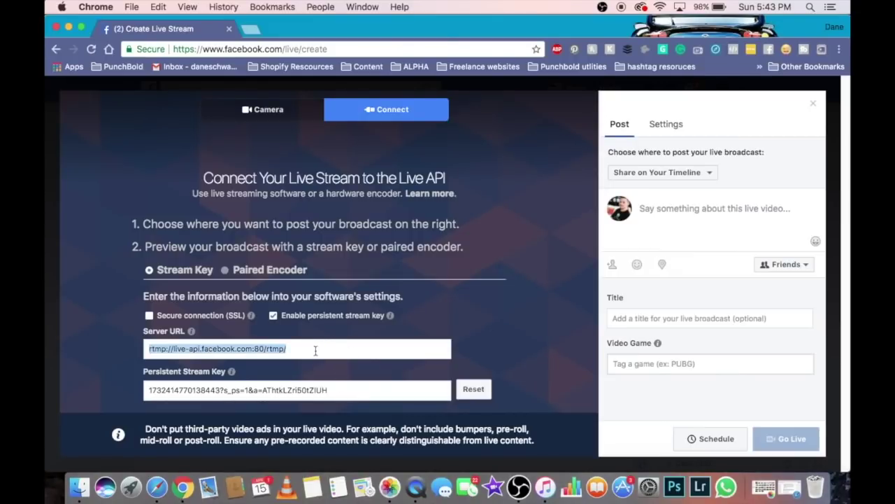
click(519, 486)
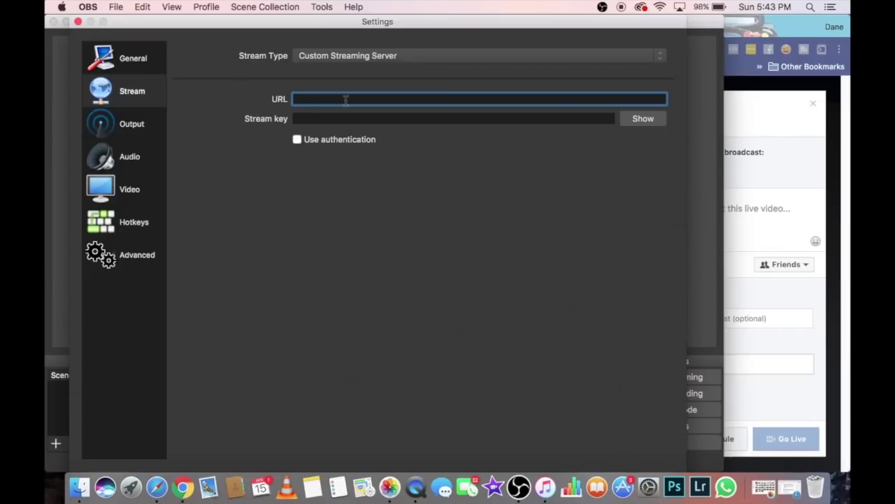
key(super+v)
Step: Copy Facebook's persistent stream key into the OBS stream key field
click(768, 59)
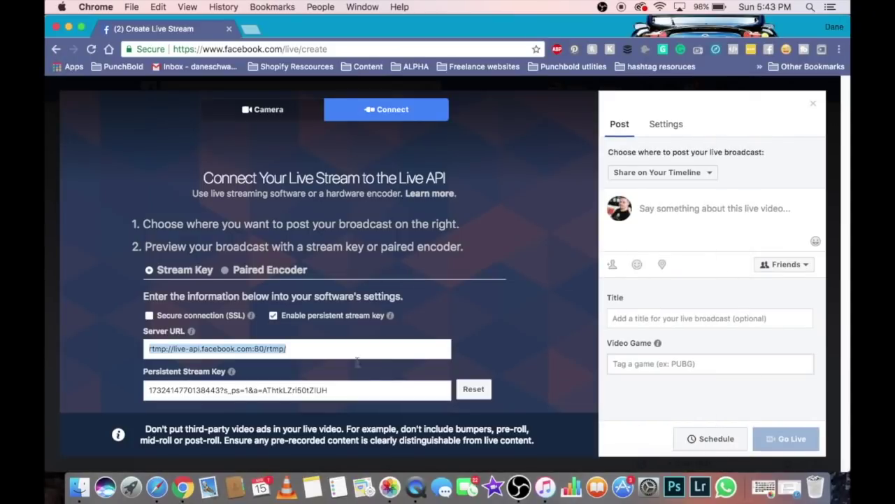
drag(149, 390, 371, 391)
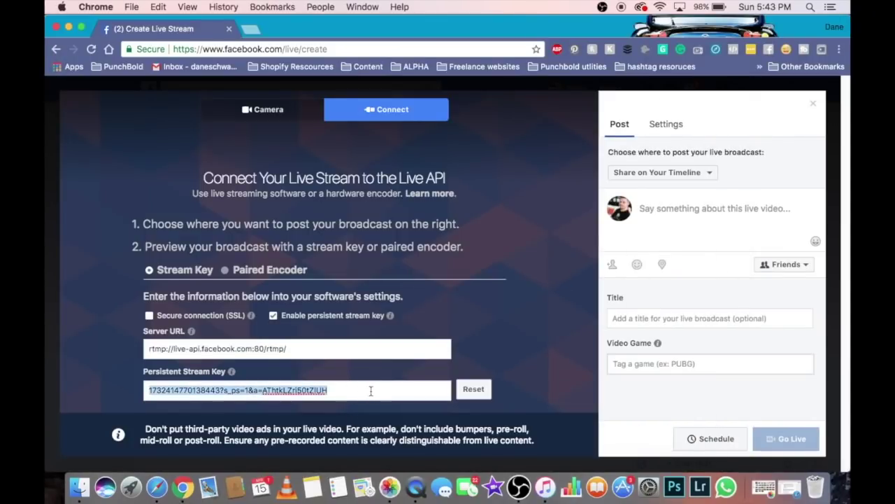
click(519, 486)
click(391, 119)
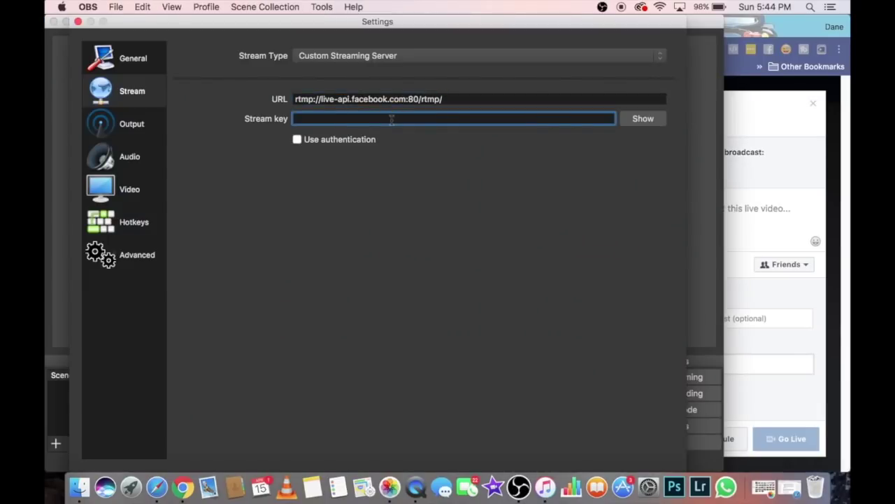
key(super+v)
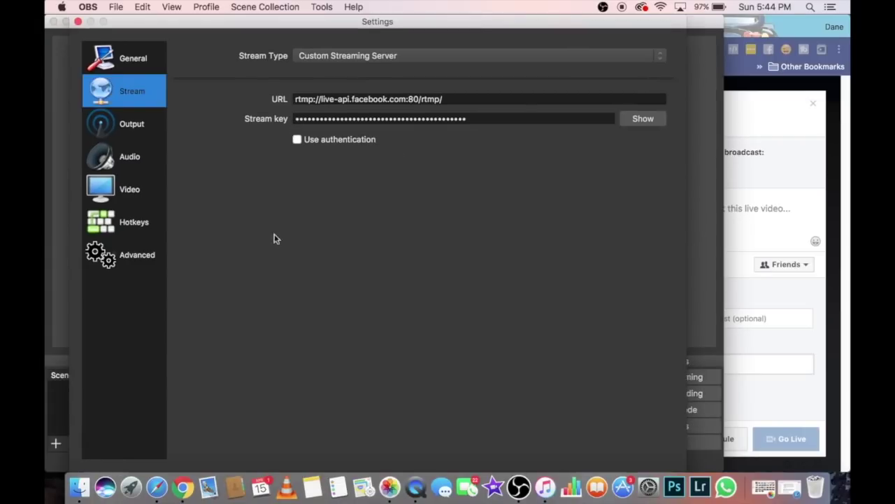
Step: Reposition and close the OBS Settings window, uncovering the browser
drag(207, 22, 150, 14)
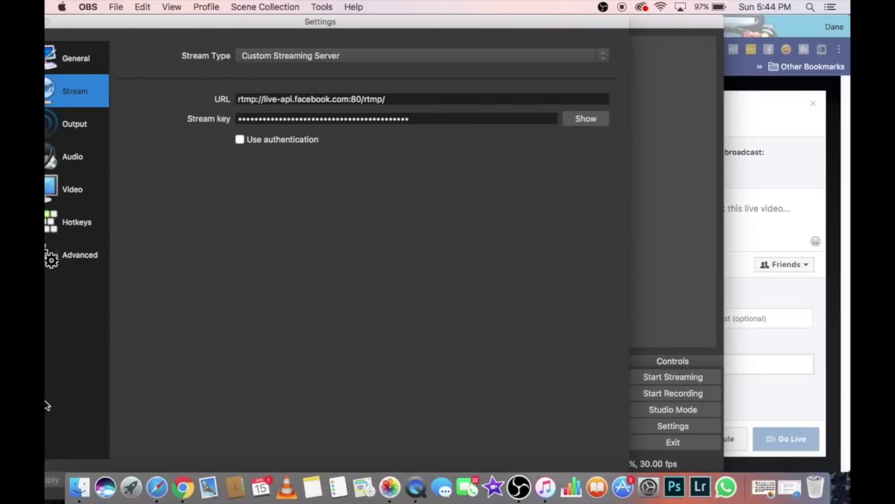
drag(235, 28, 314, 21)
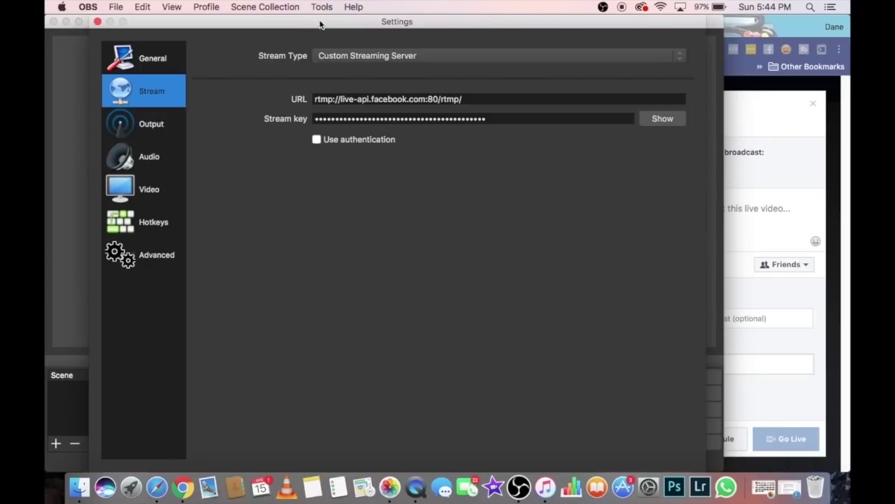
double_click(304, 22)
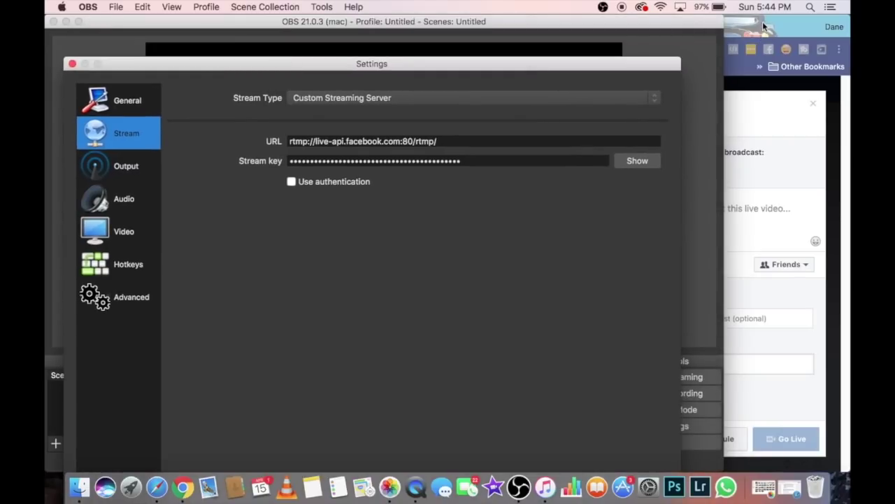
drag(597, 64, 606, 7)
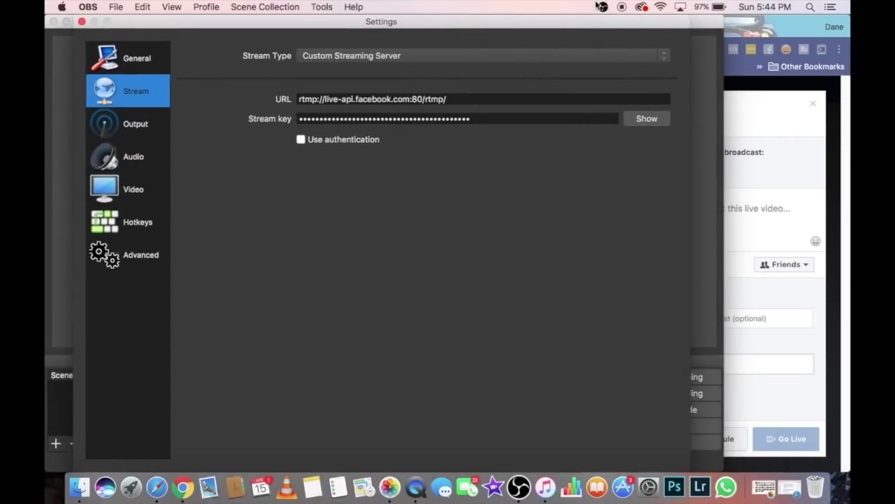
click(82, 22)
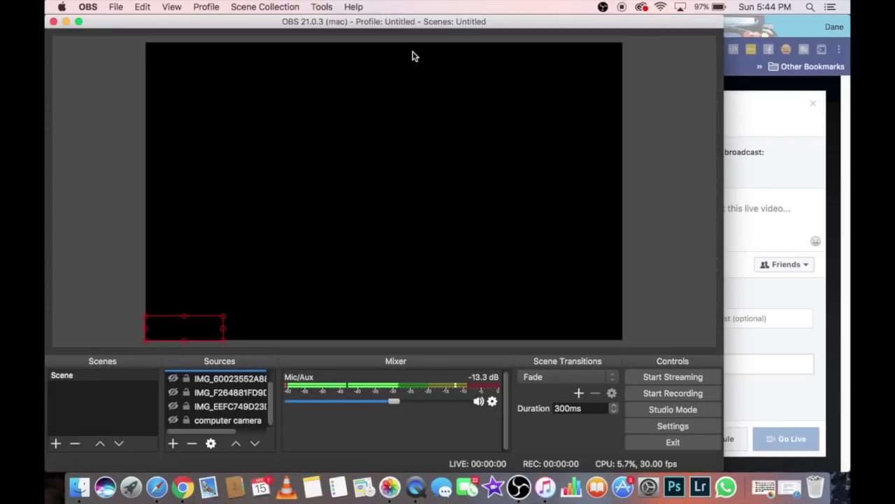
drag(466, 24, 468, 71)
Step: Try the still-greyed Go Live button on Facebook's Connect page, then return to OBS
click(487, 26)
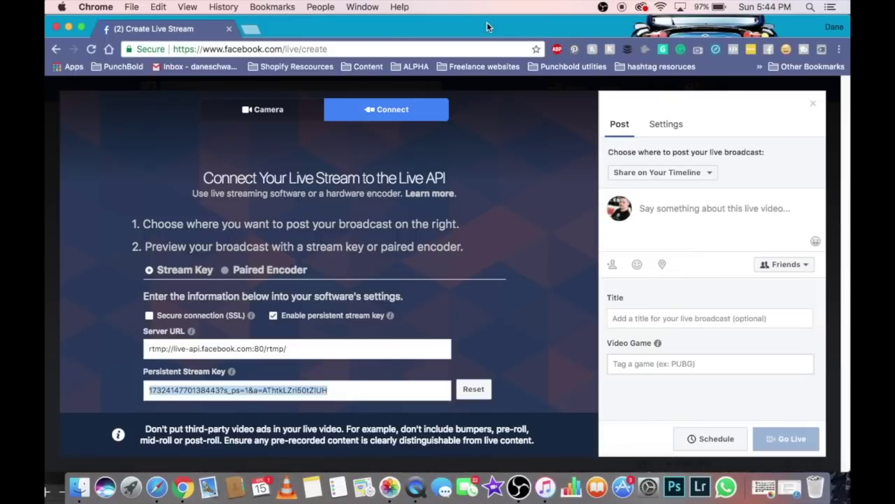
click(523, 213)
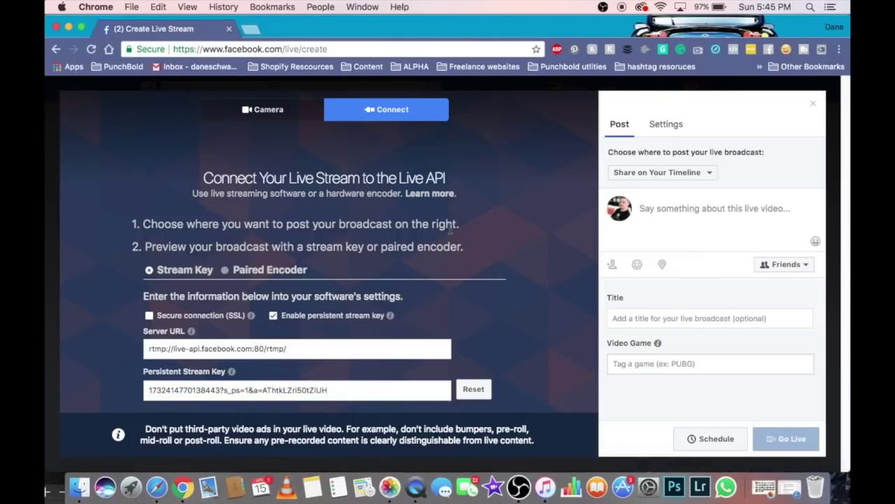
click(794, 439)
click(519, 487)
Step: Move the OBS window to the top and unhide the computer camera source
click(478, 72)
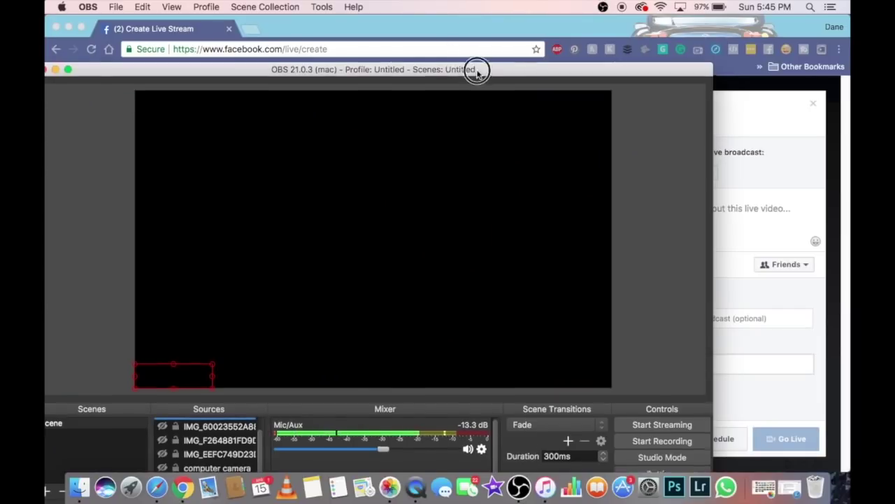
drag(478, 72, 494, 4)
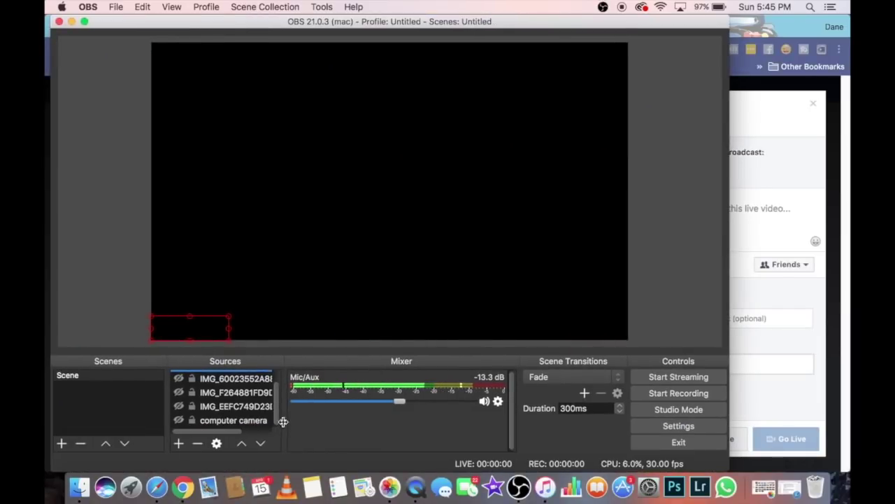
click(178, 421)
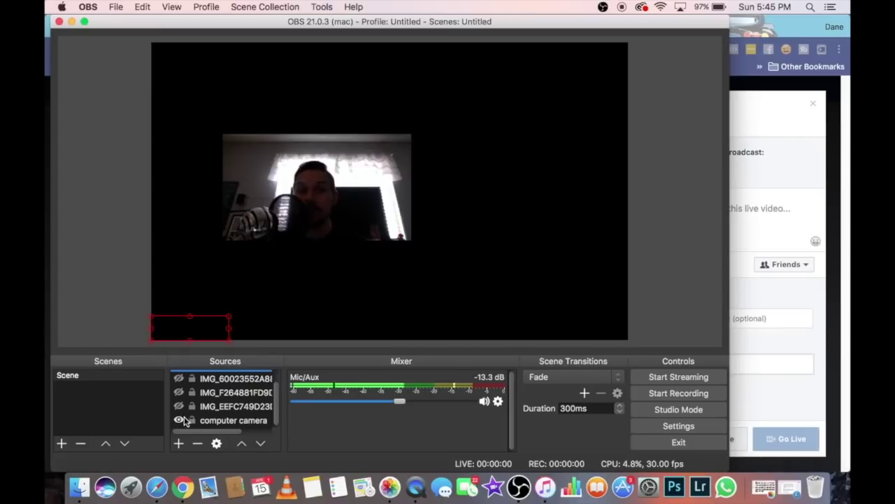
click(179, 443)
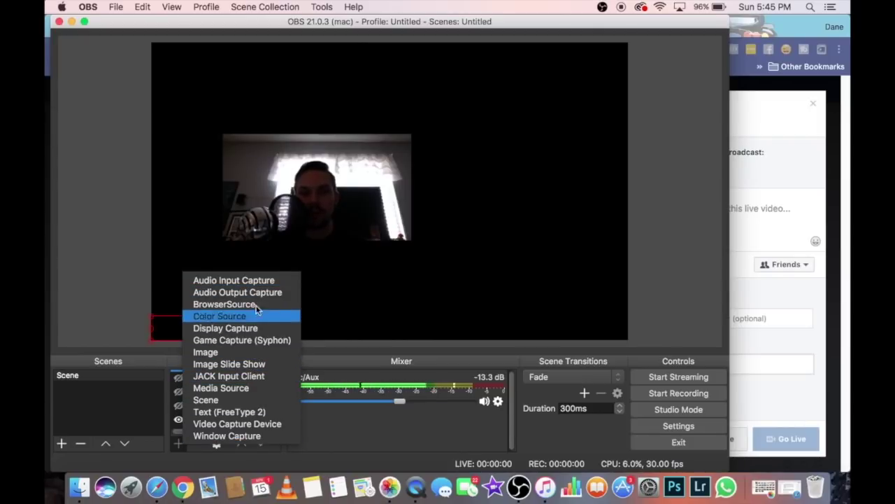
click(332, 444)
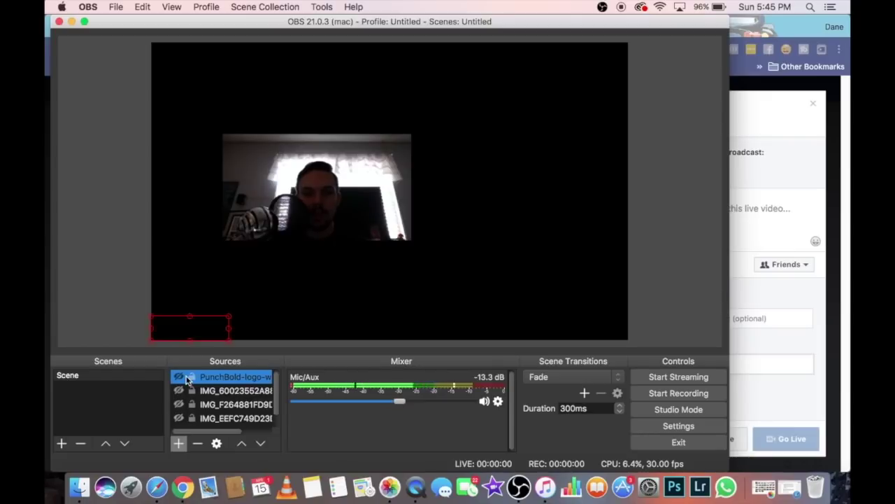
Step: Show the PunchBold logo and drag the webcam to the canvas's top-left corner
click(183, 378)
drag(338, 195, 268, 110)
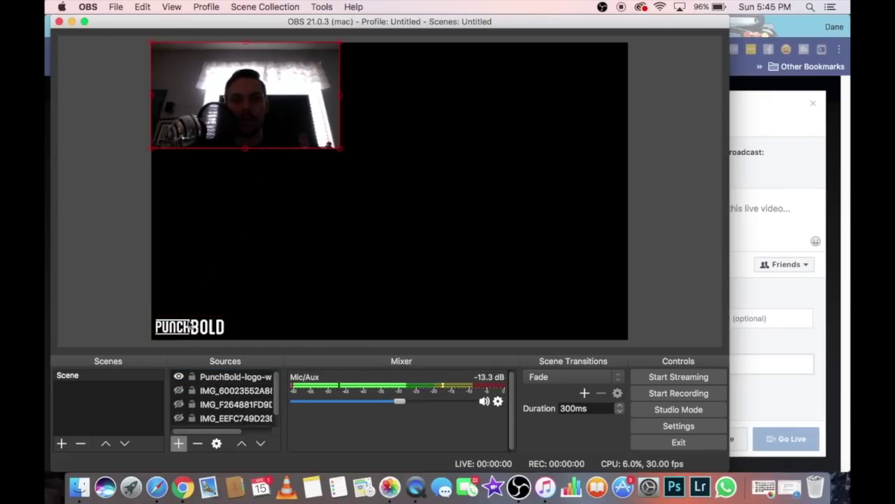
click(191, 325)
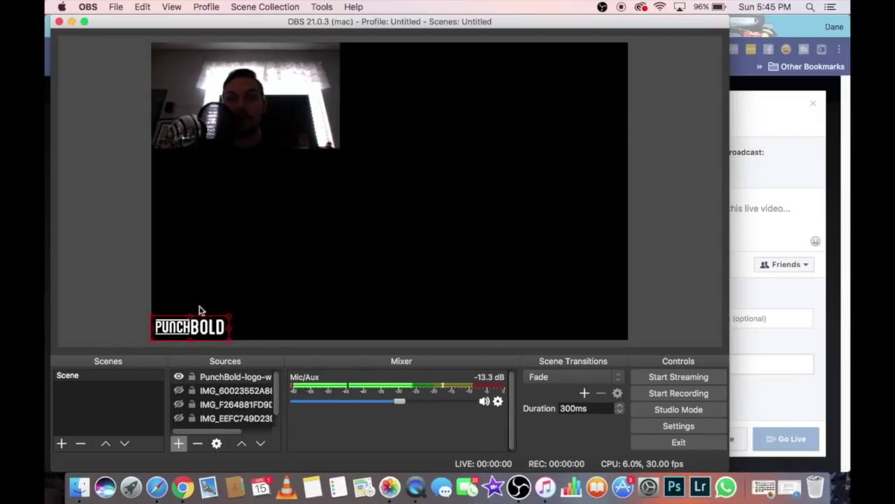
Step: Drag the vaporwave sun image from the desktop into the scene and fit it to the right half
drag(231, 25, 282, 58)
click(69, 28)
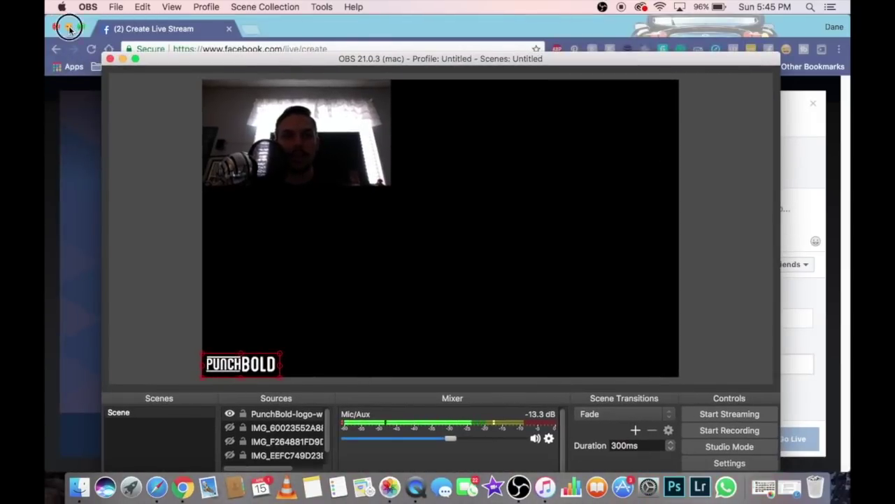
drag(424, 40, 517, 206)
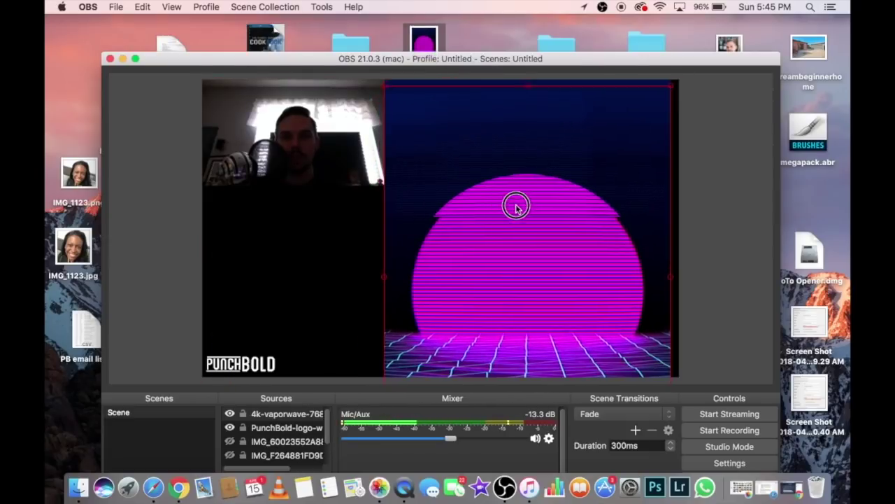
drag(386, 84, 555, 166)
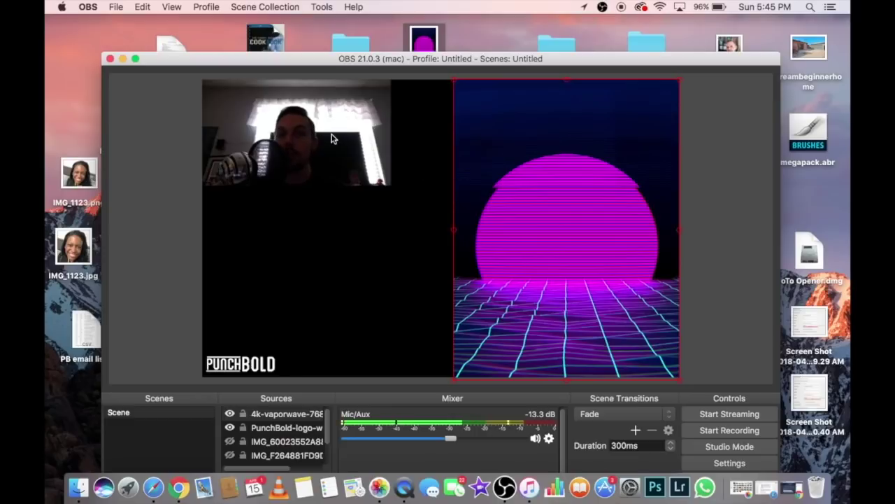
Step: Enlarge the webcam toward the centre and the PunchBold logo across the bottom-left
click(356, 145)
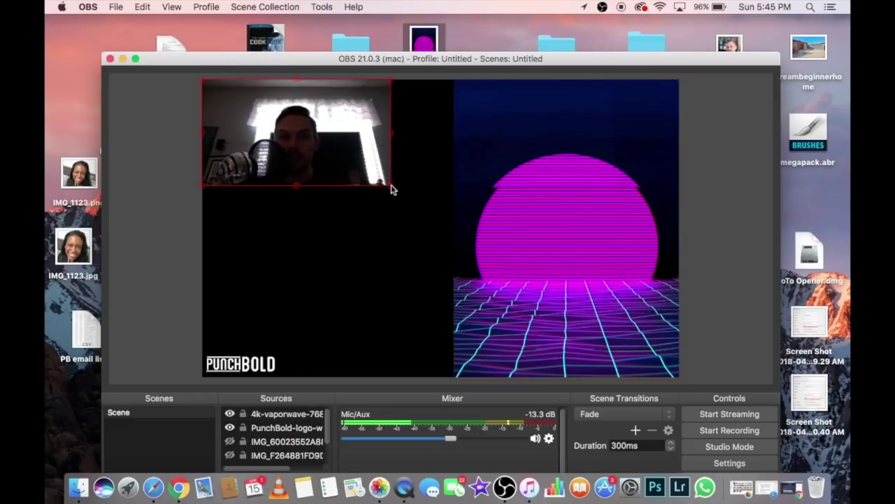
drag(390, 188, 448, 217)
click(271, 360)
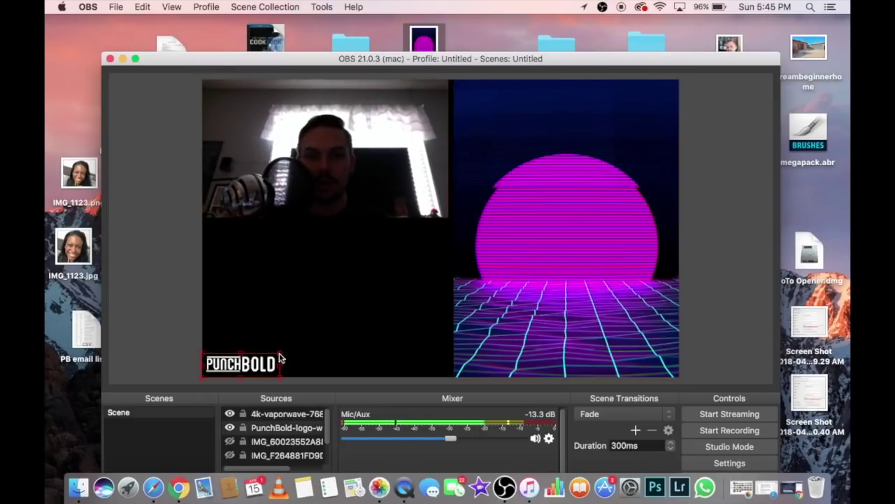
drag(279, 357, 410, 296)
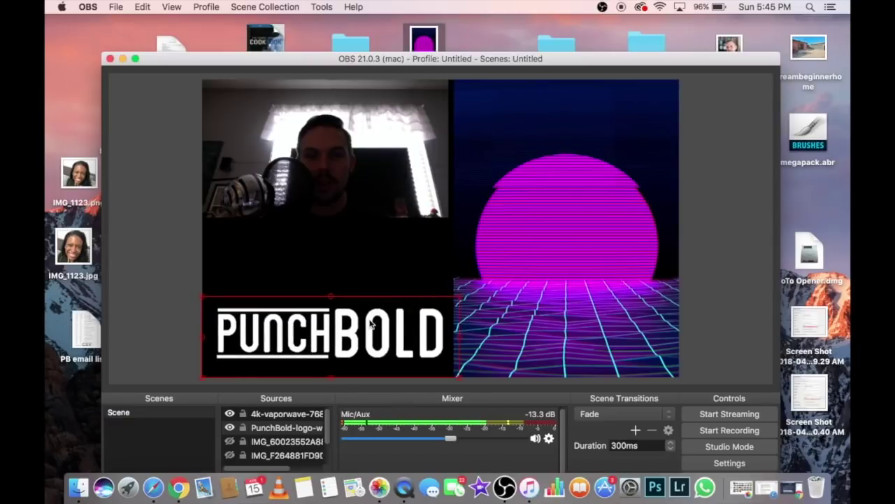
drag(566, 59, 534, 17)
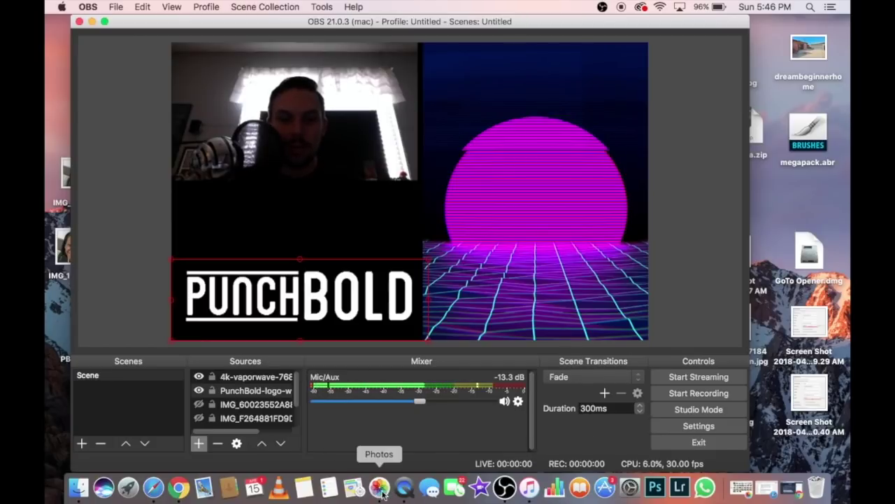
Step: Start streaming the OBS scene to Facebook, then return to the Facebook Live page
click(179, 488)
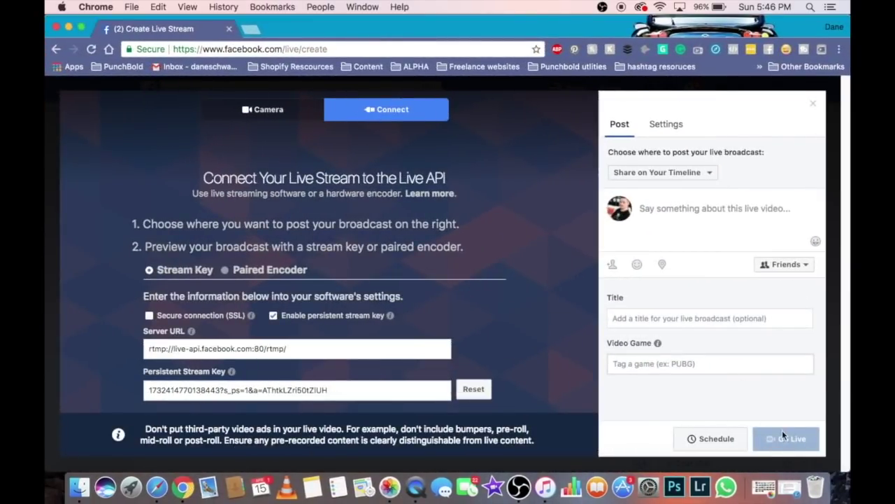
click(58, 27)
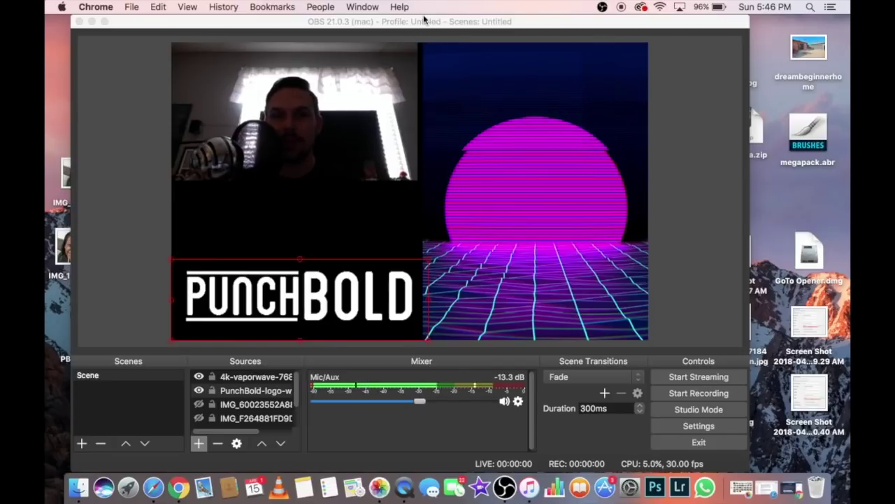
drag(473, 26, 455, 14)
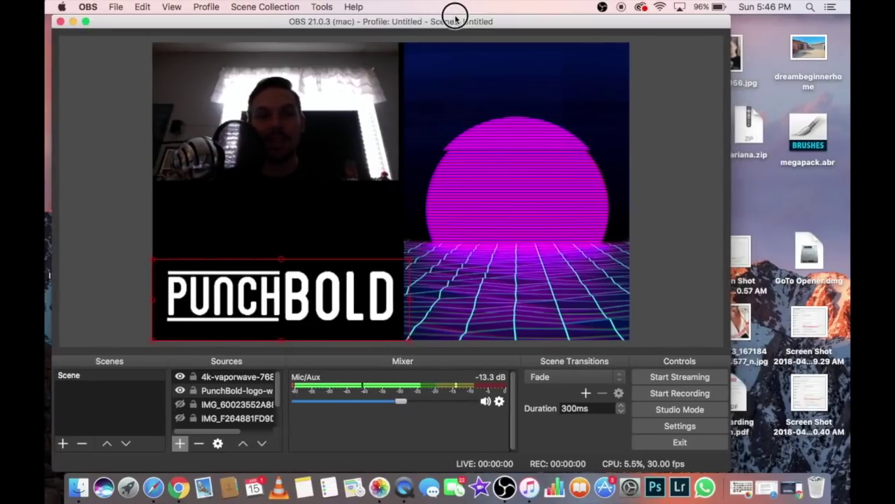
click(688, 378)
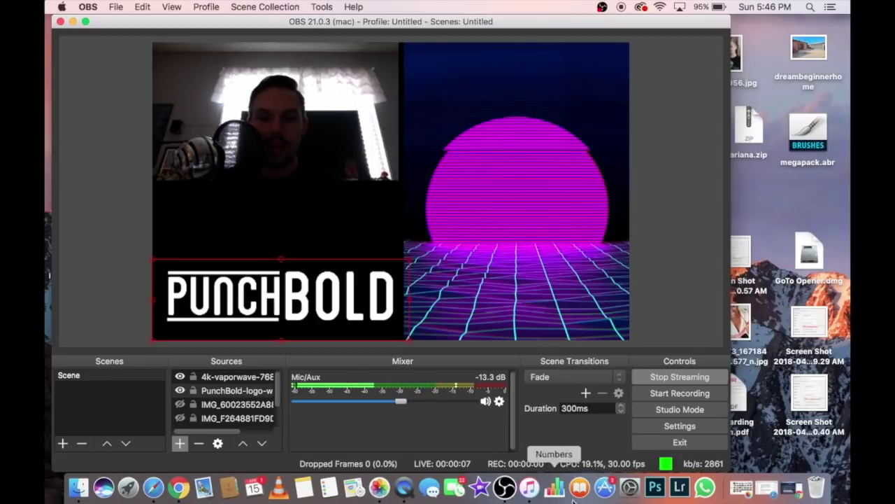
click(178, 490)
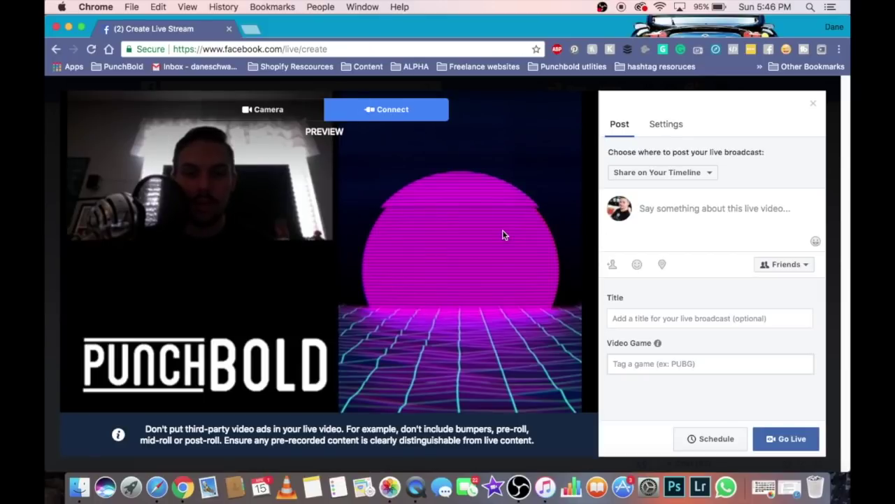
Step: Compare Facebook's incoming stream preview with OBS side by side, then maximise the browser
drag(392, 20, 741, 19)
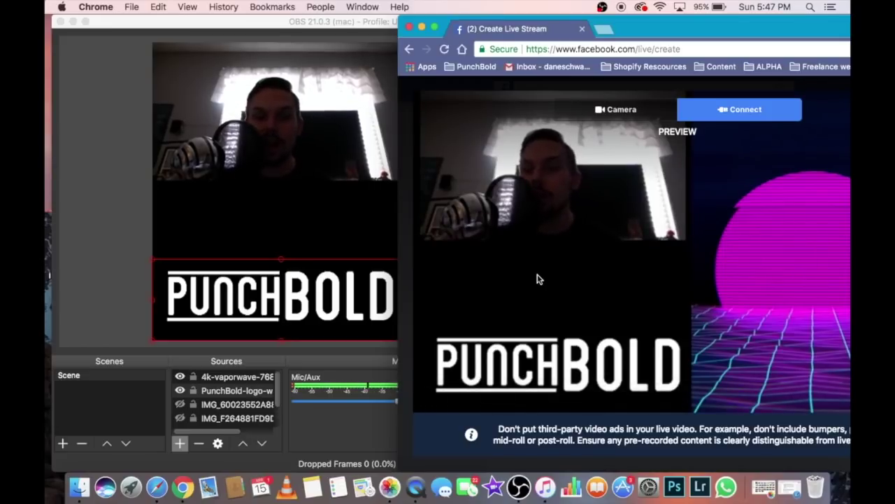
click(434, 27)
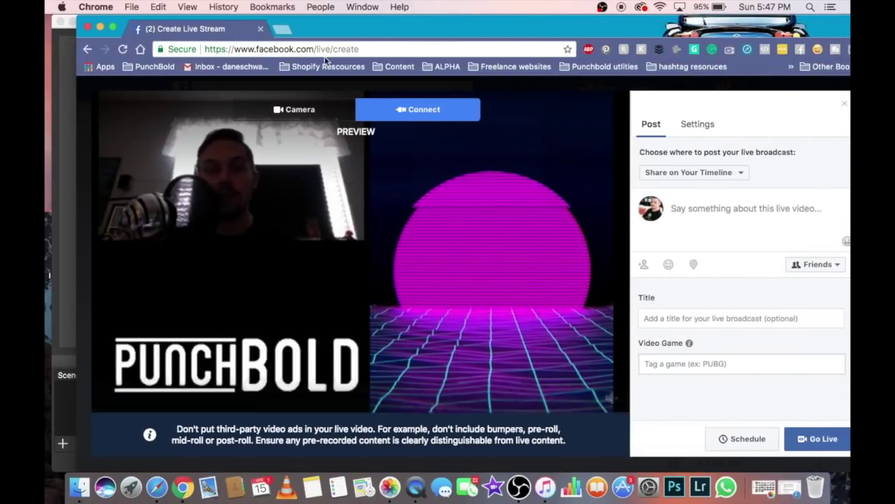
drag(344, 27, 666, 27)
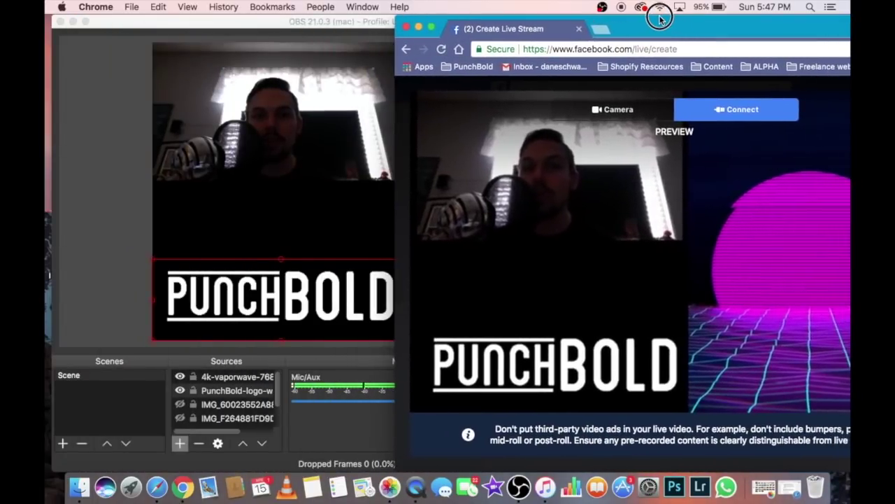
double_click(697, 28)
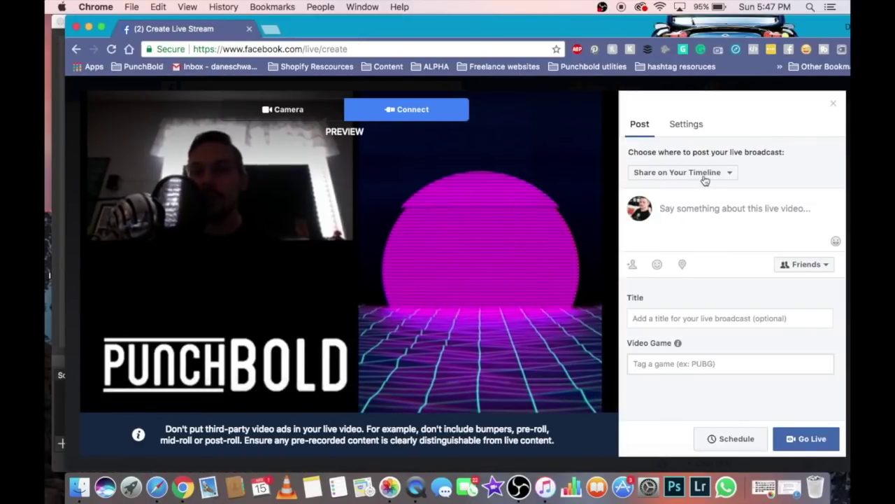
Step: Check the share list and live Settings tab, toggling the 360 video and gaming sections, then move the browser beside OBS
click(727, 174)
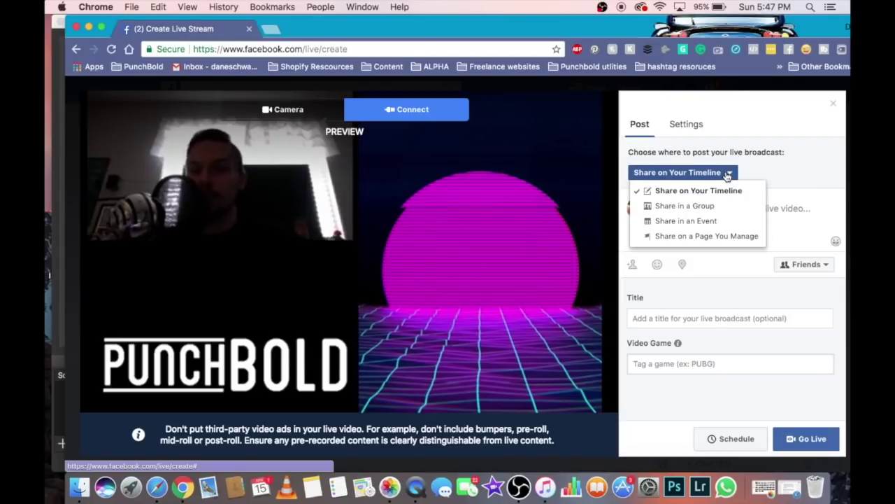
click(727, 174)
click(686, 125)
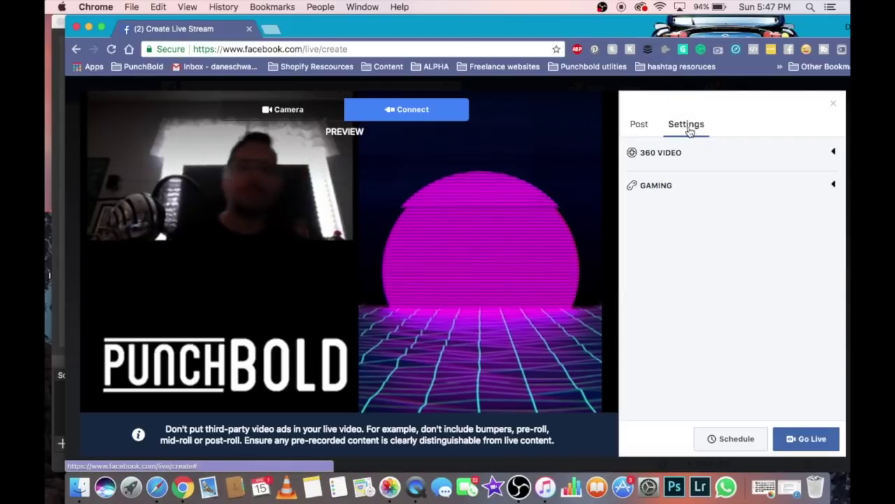
click(743, 158)
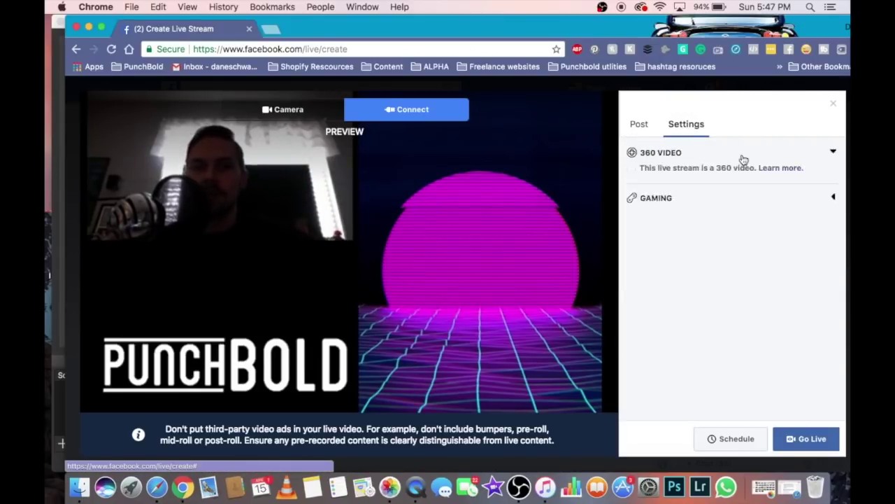
click(752, 210)
click(751, 208)
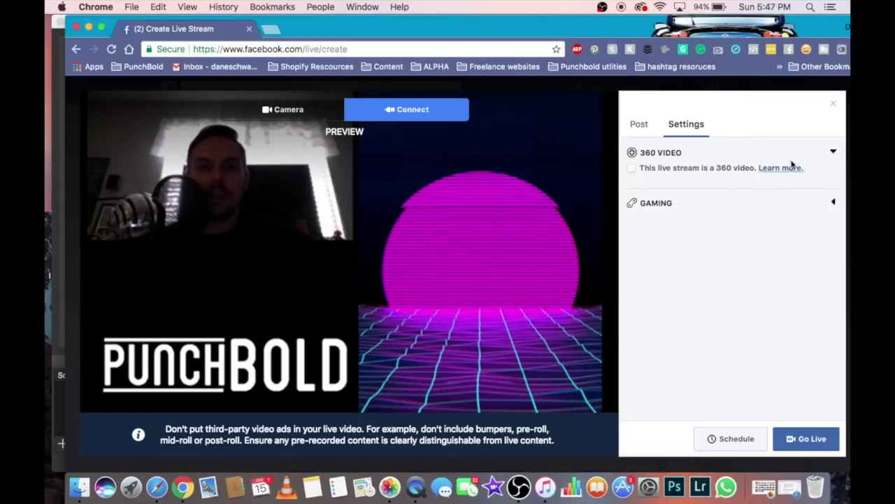
click(835, 152)
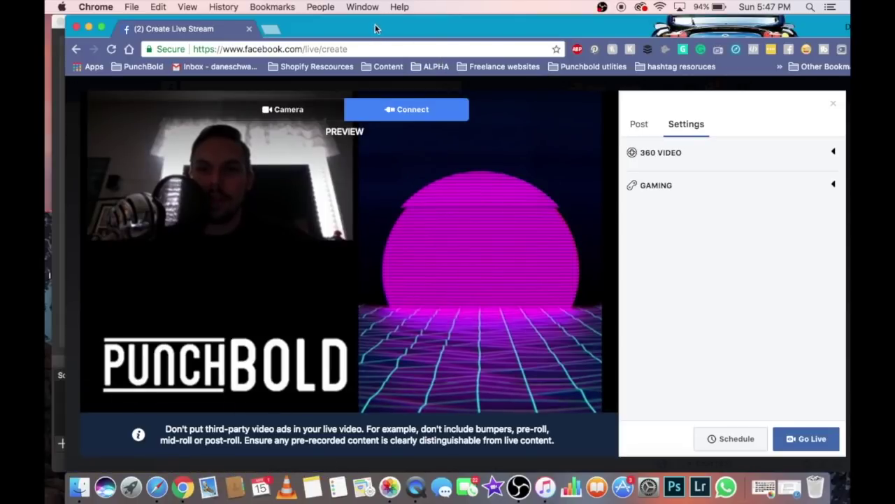
drag(375, 28, 737, 28)
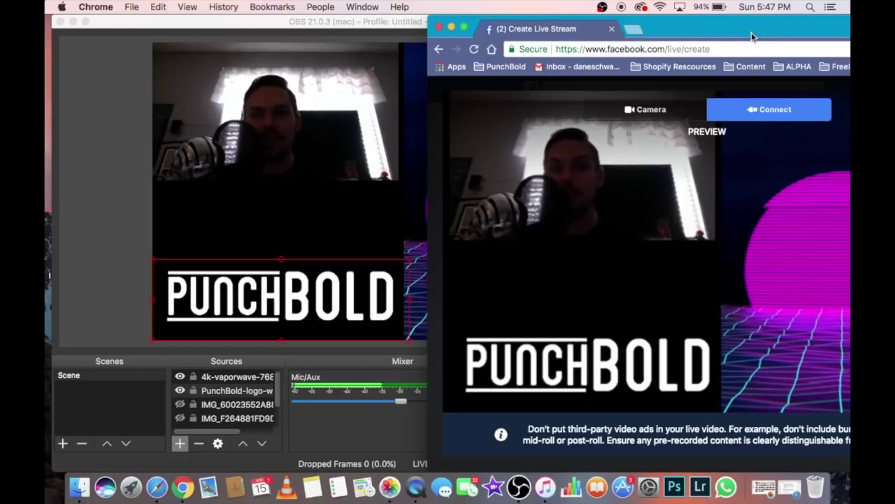
drag(751, 34, 387, 5)
Step: Go live on Facebook, later end the live video, and bring OBS back to the front
click(800, 439)
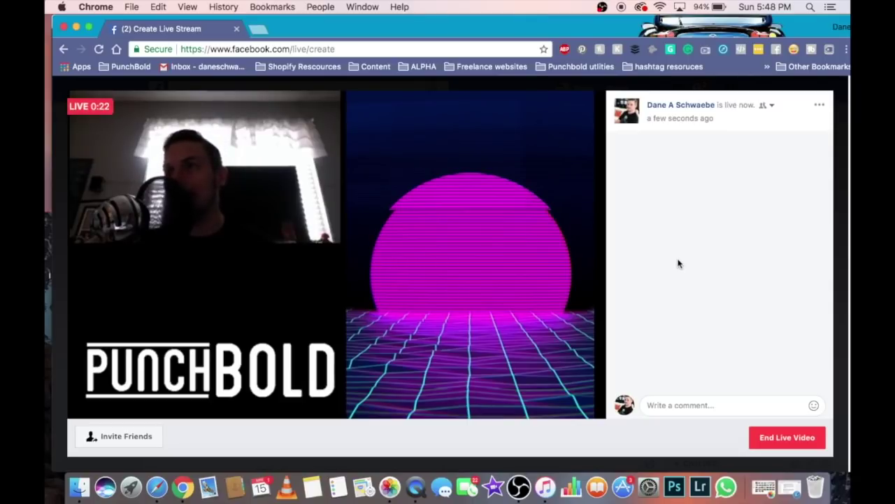
click(773, 439)
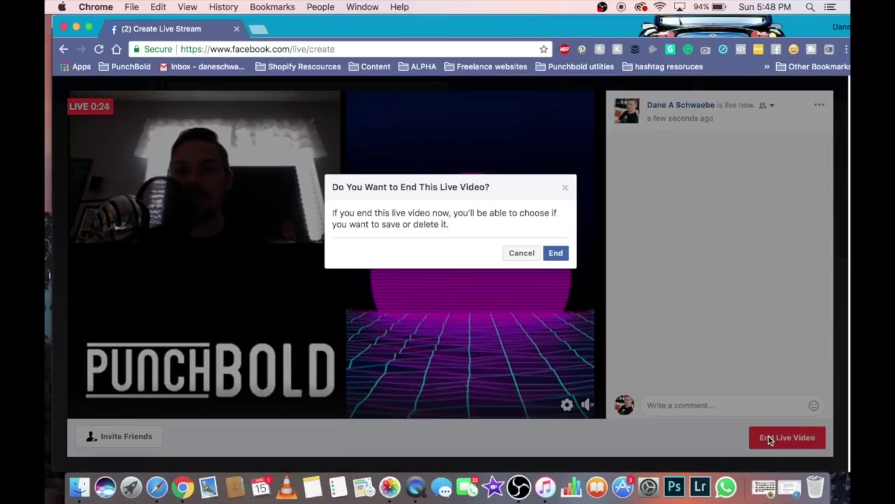
click(557, 250)
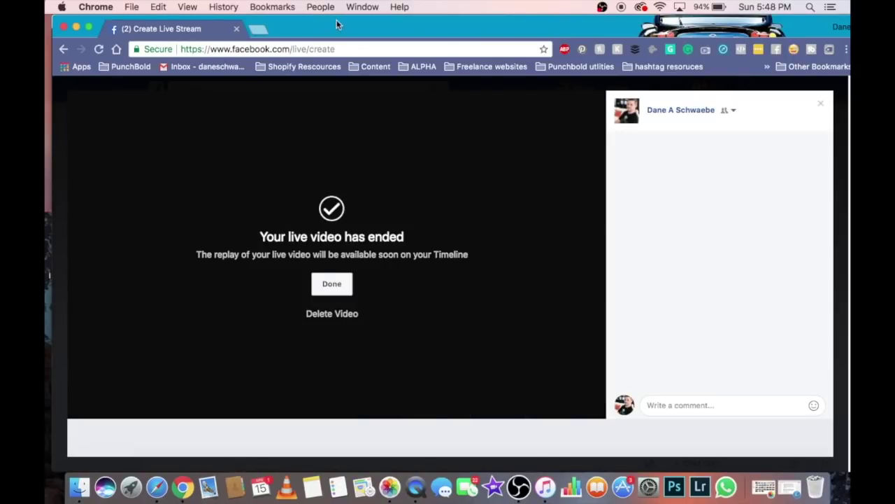
drag(337, 25, 328, 179)
click(518, 26)
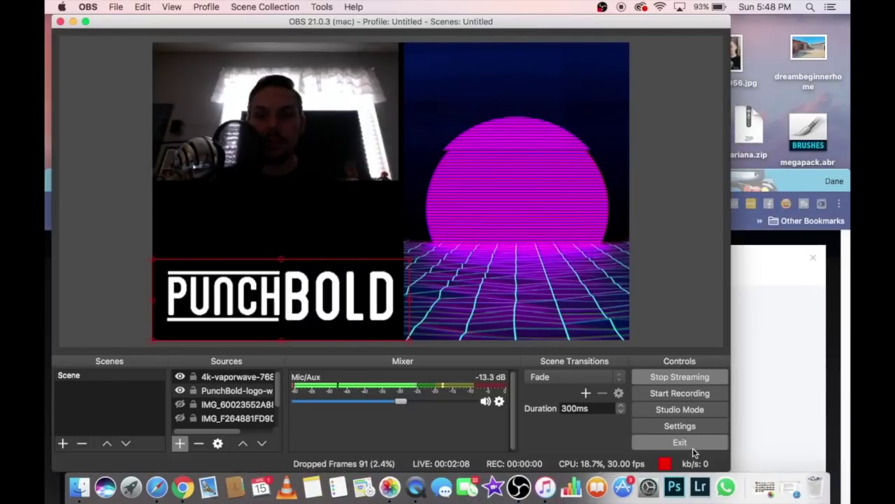
Step: Start and immediately stop a recording, then end the live Facebook stream
click(691, 397)
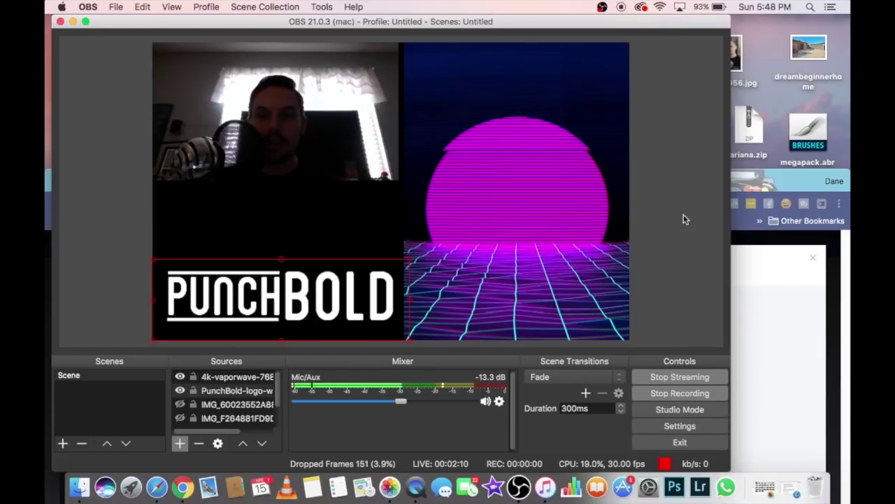
click(695, 394)
click(693, 376)
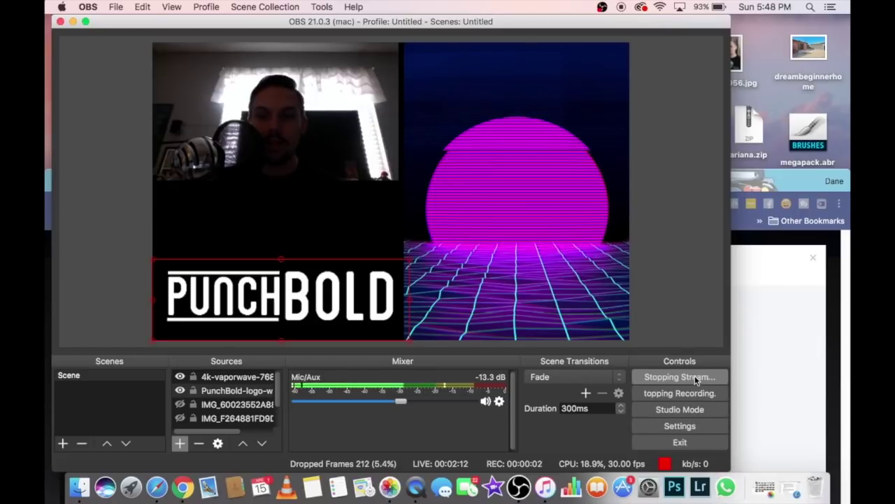